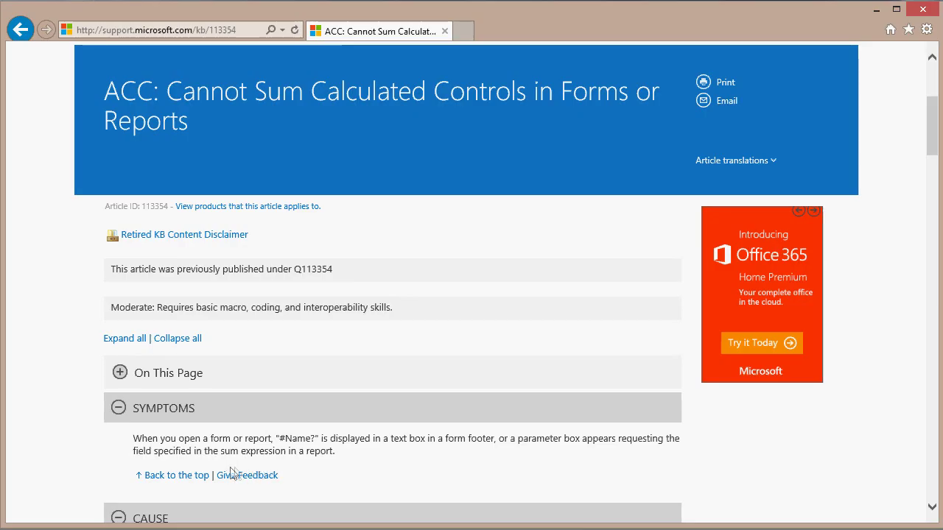
- Read through the 'Cannot Sum Calculated Controls' KB article, then minimize Internet Explorer
scroll(330, 458, down, 7)
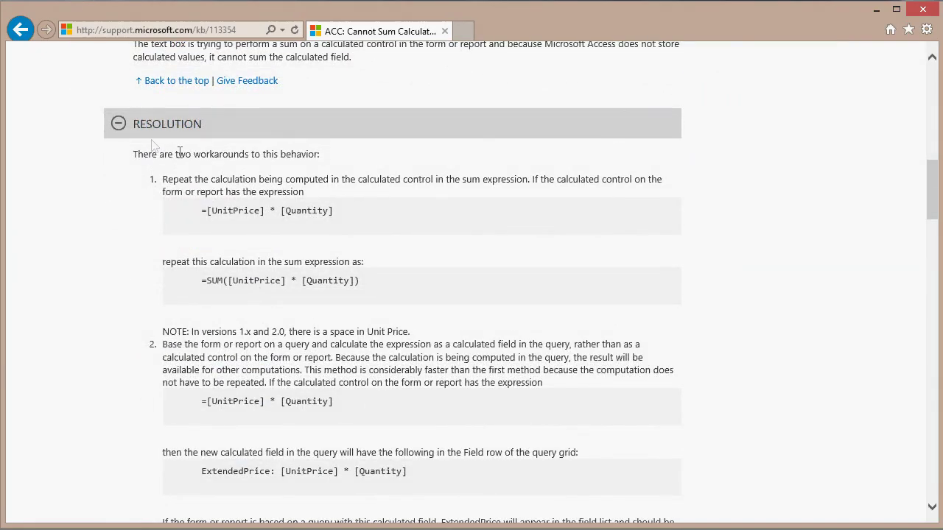
scroll(196, 181, down, 2)
scroll(246, 223, up, 1)
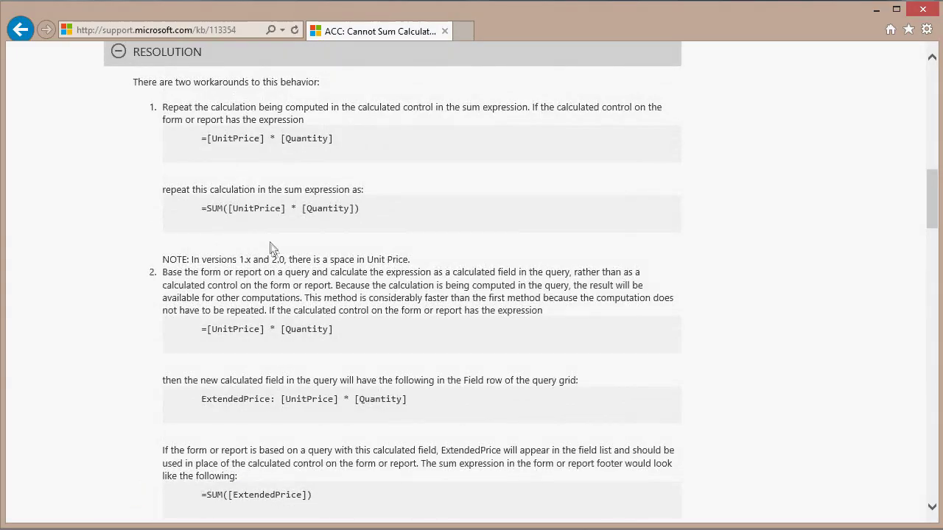
scroll(203, 309, down, 3)
scroll(220, 311, down, 3)
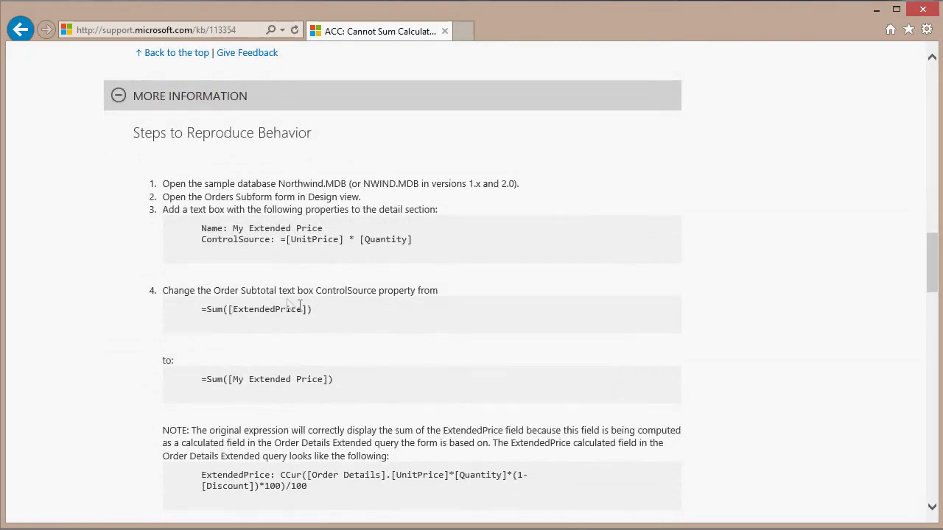
scroll(301, 316, down, 3)
scroll(300, 330, up, 15)
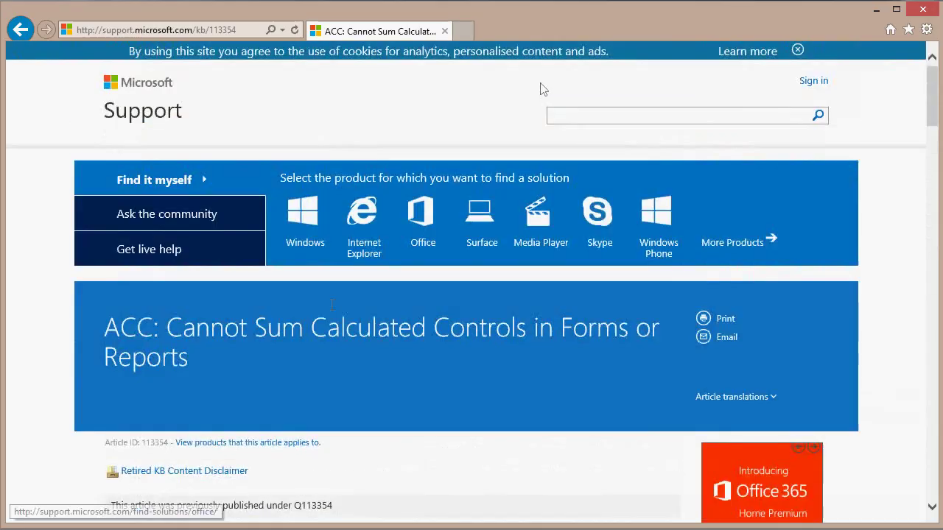
click(876, 9)
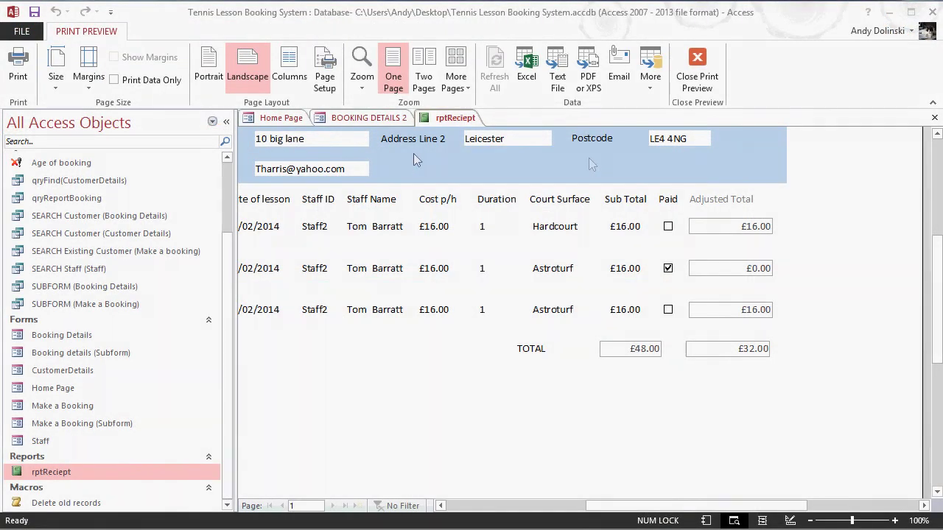
- Close the receipt print preview and open rptReciept in Design View
click(697, 64)
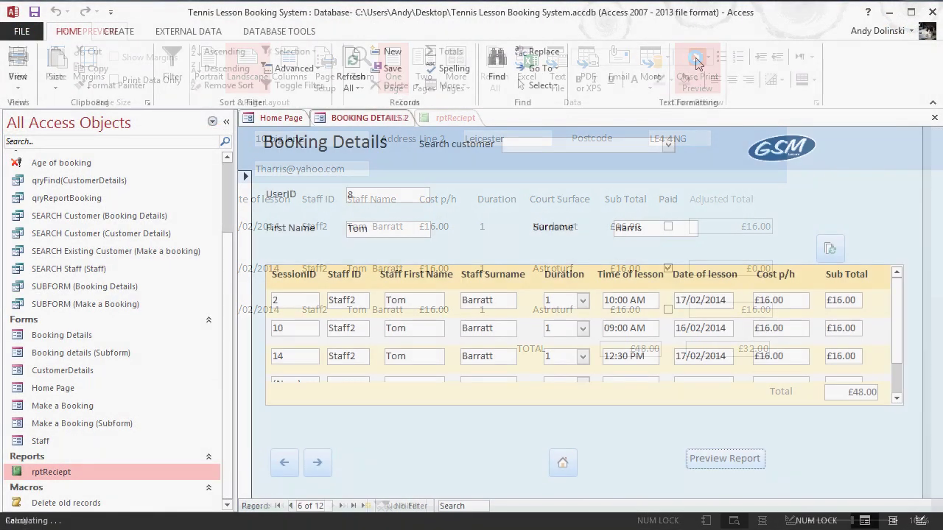
right_click(83, 475)
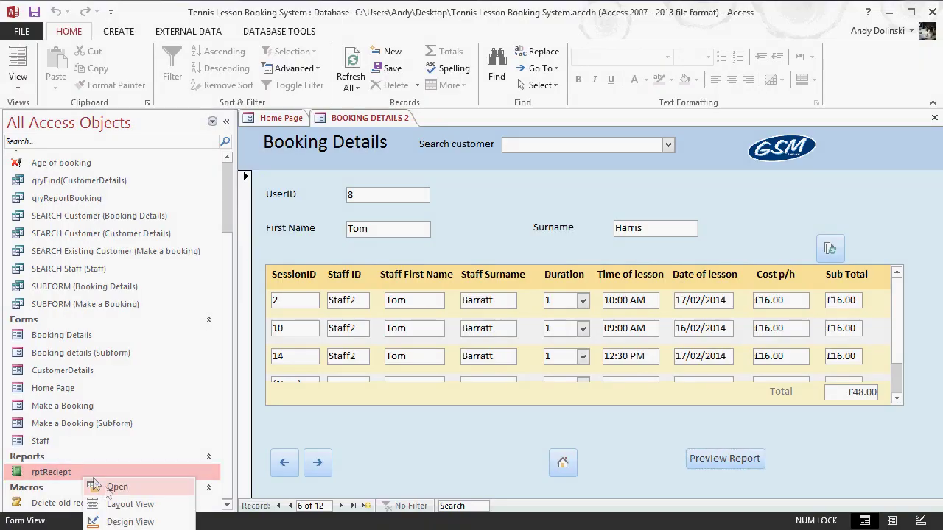
click(130, 521)
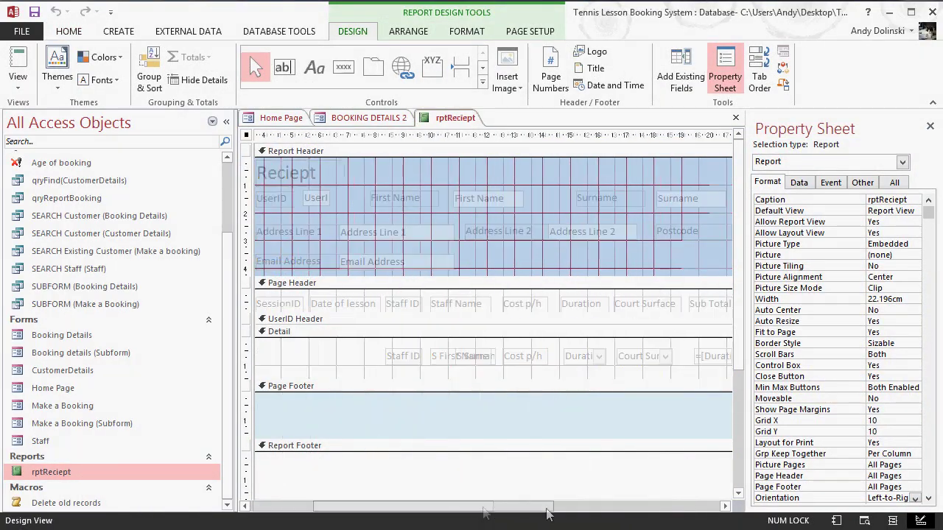
- Check the Subtotal box's =[Duration]*[Cost p/h] expression and compare it with the footer Total sum box
drag(546, 514, 593, 508)
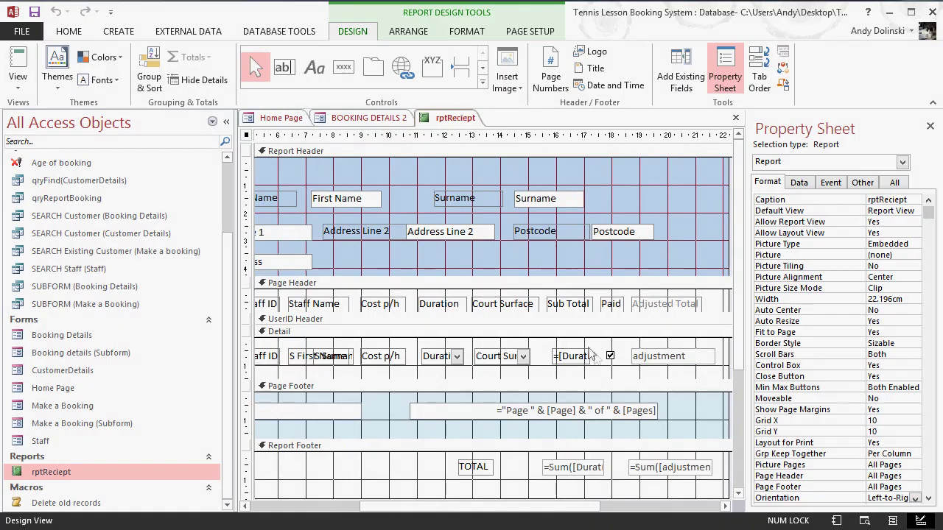
click(571, 356)
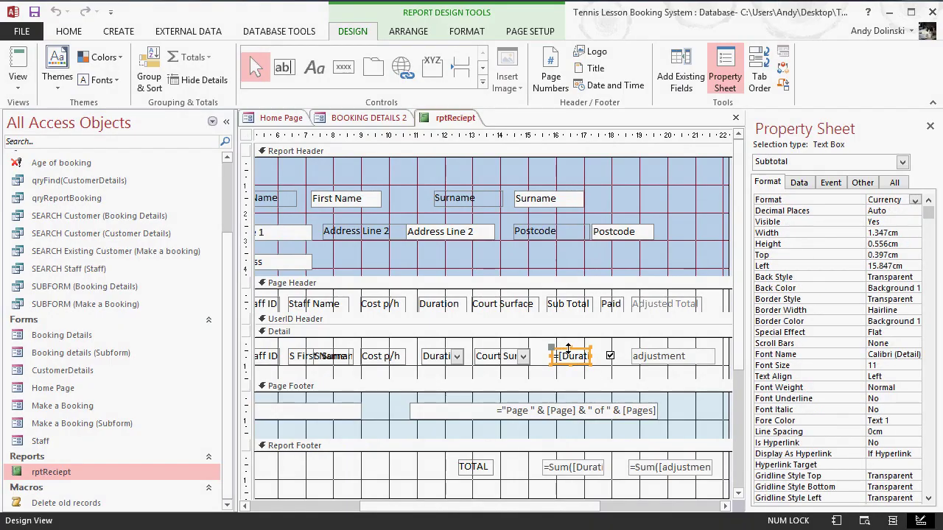
click(894, 182)
click(913, 211)
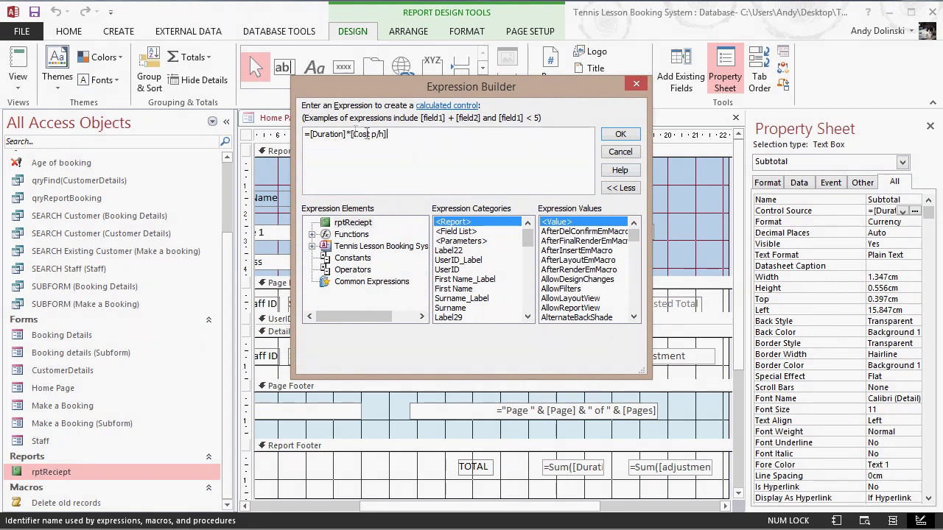
click(620, 134)
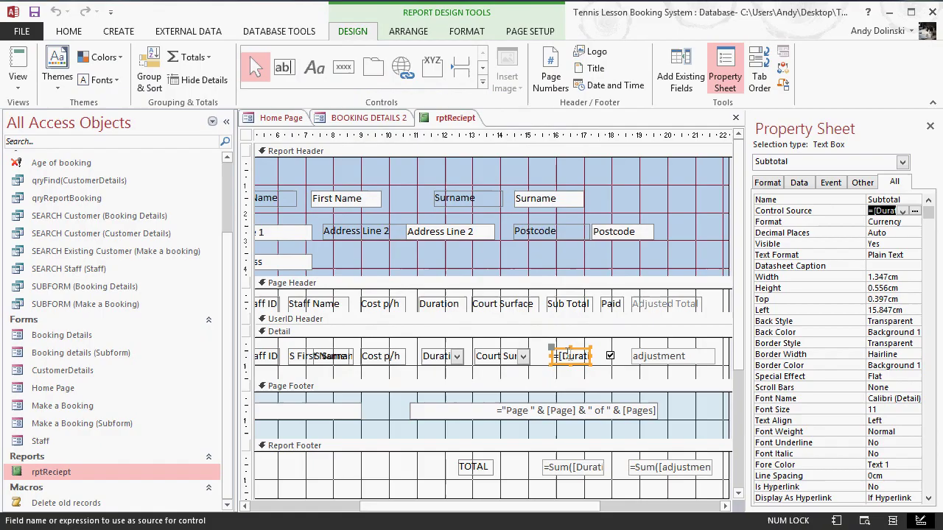
click(589, 468)
click(573, 360)
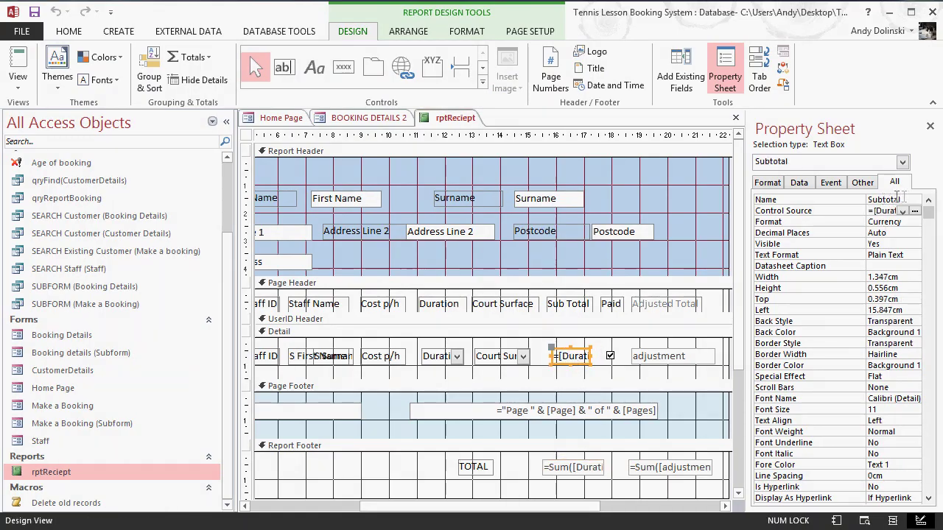
click(575, 467)
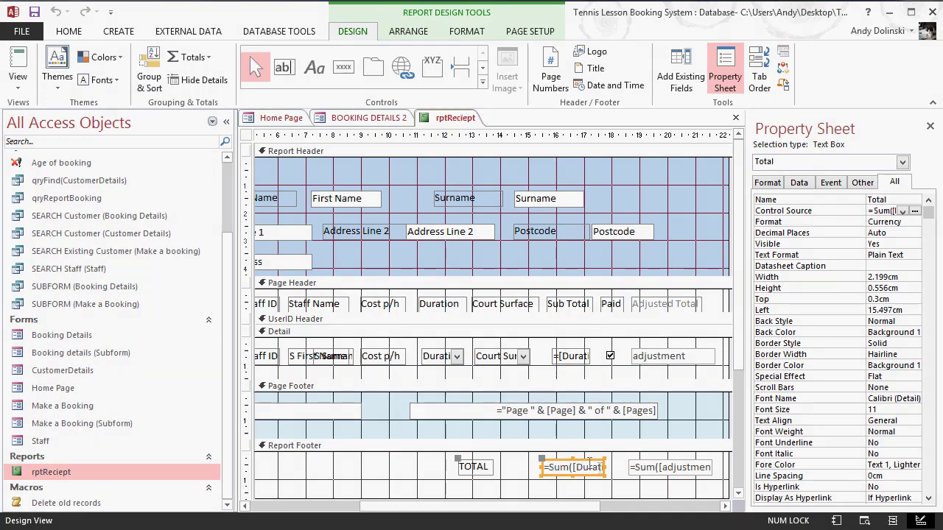
click(914, 211)
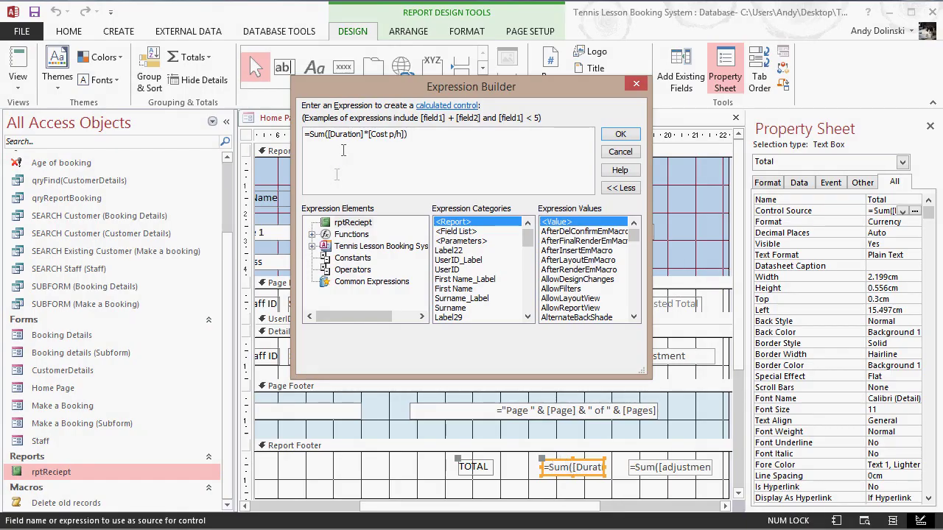
click(613, 152)
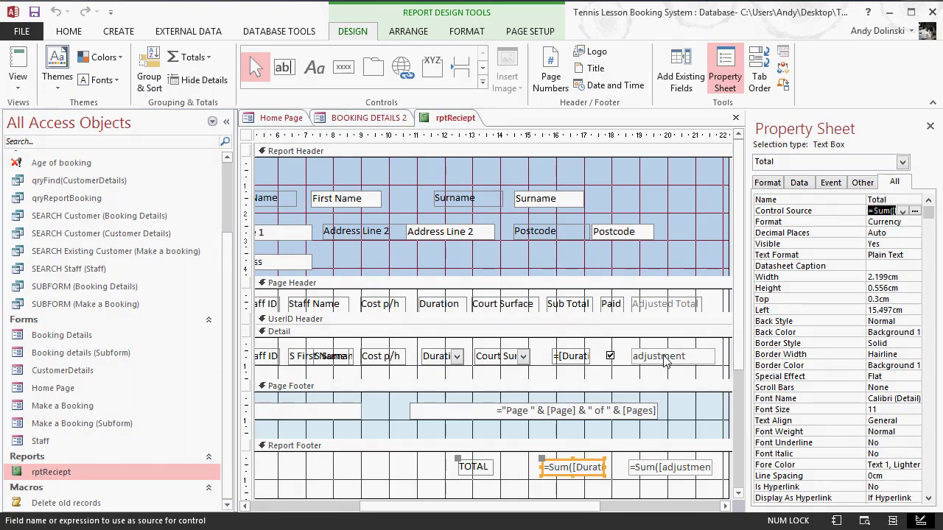
click(665, 358)
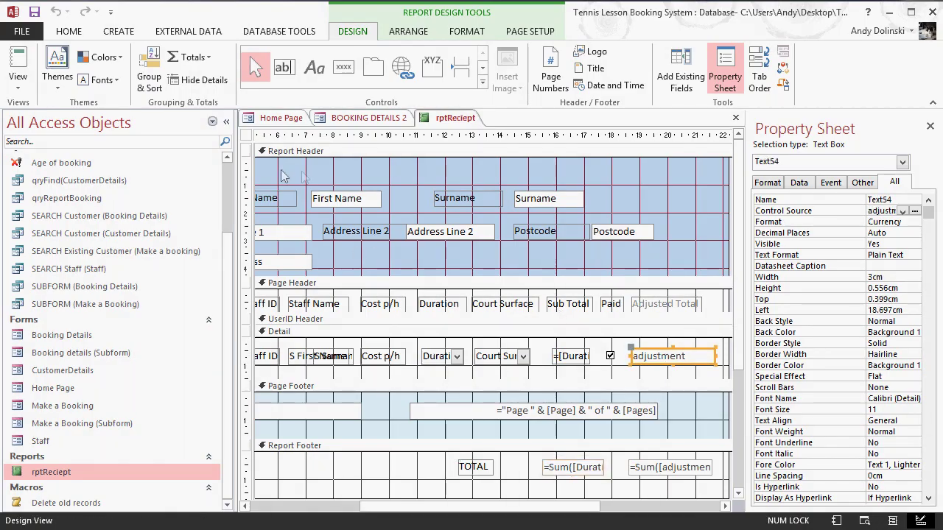
- Open the qryReportBooking record source and view its IIf([paid]=Yes,0,[Duration]*[Cost p/h]) adjustment column
click(246, 139)
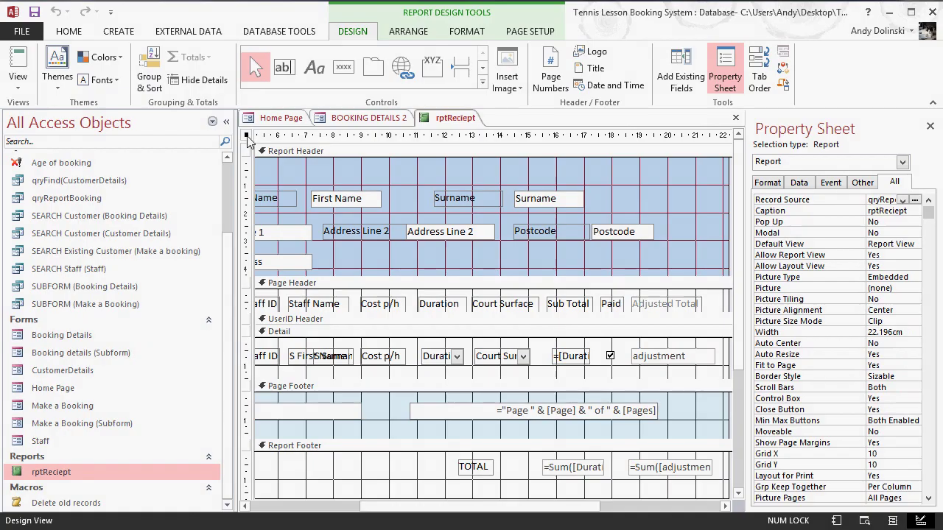
click(914, 200)
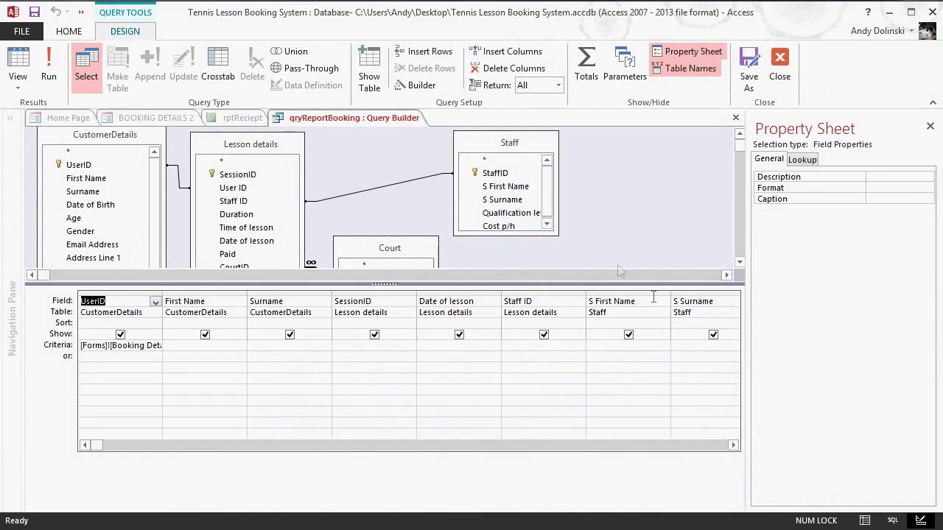
drag(93, 444, 587, 454)
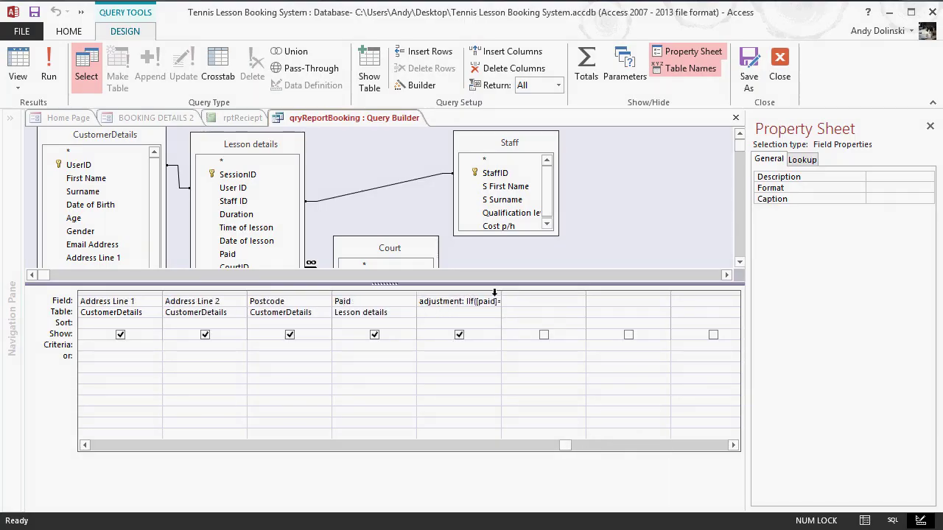
drag(501, 292, 682, 303)
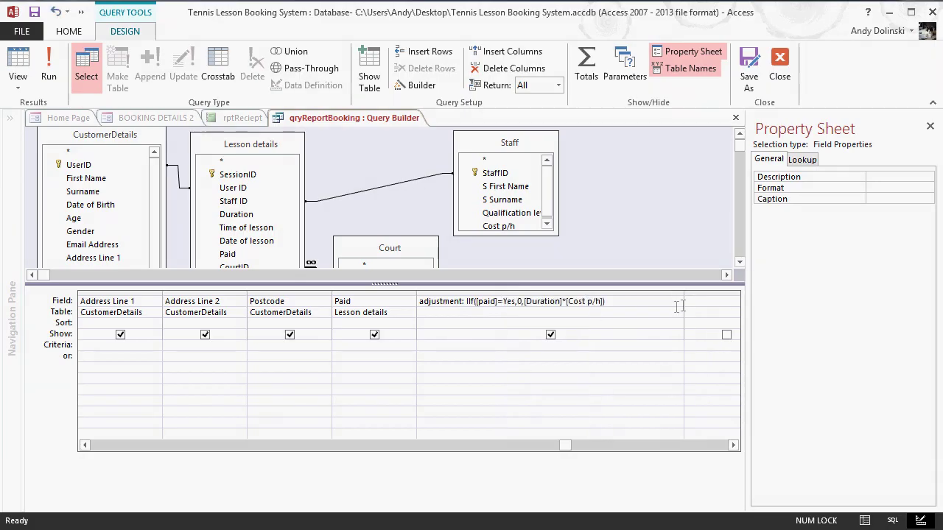
double_click(522, 302)
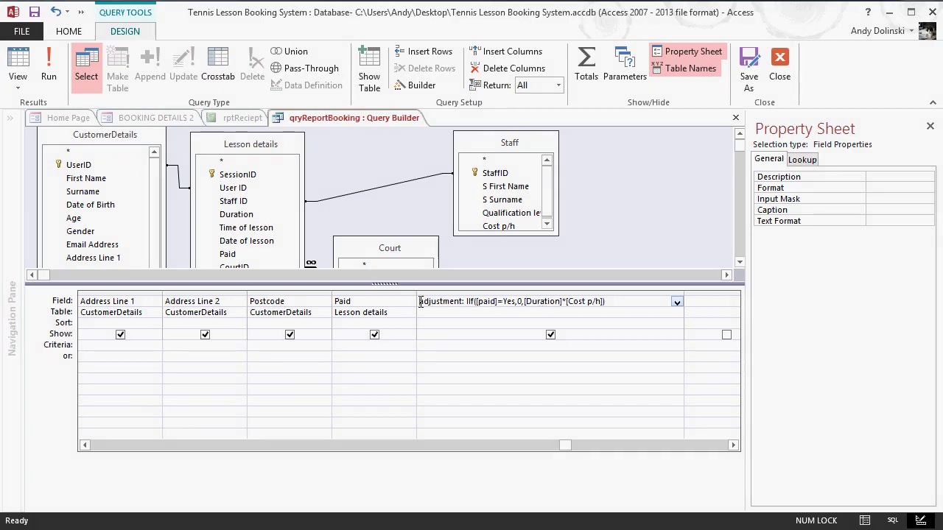
drag(419, 302, 462, 302)
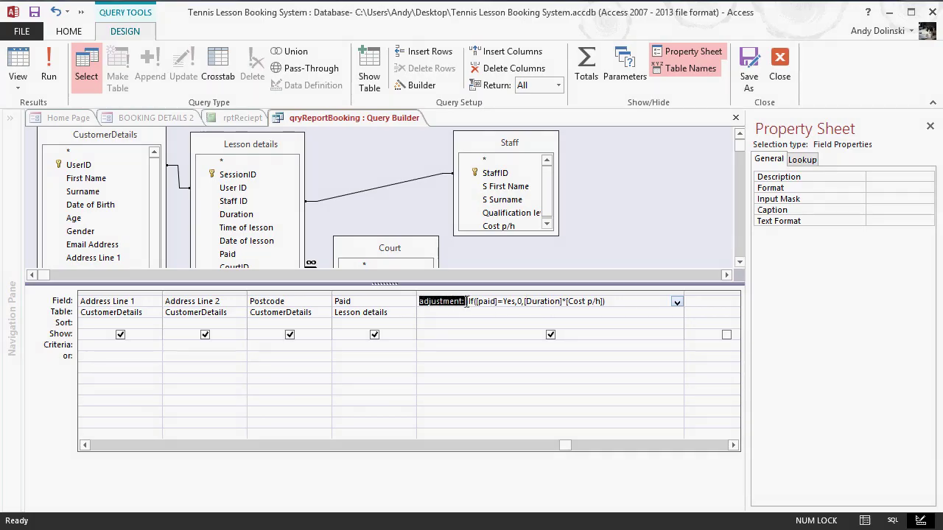
click(424, 310)
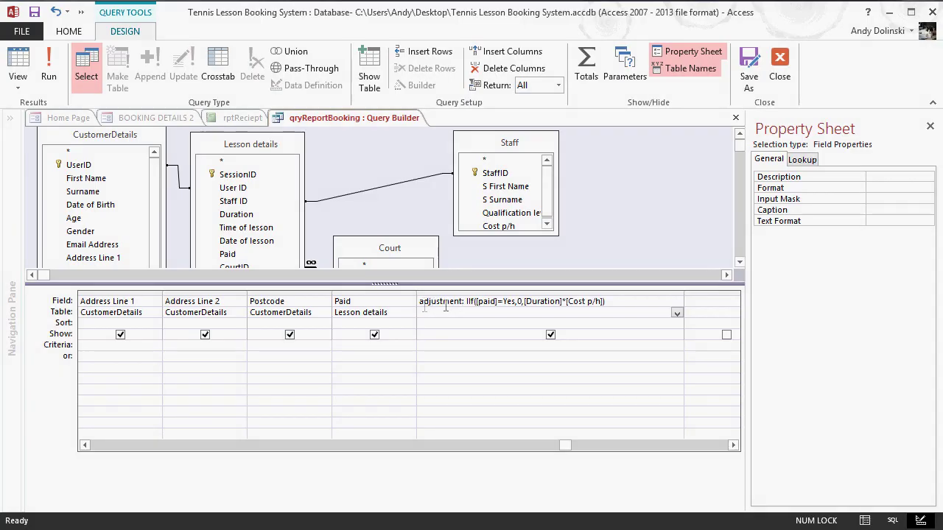
- Close the query and rename the Detail text box from Text54 to adjustment
click(735, 118)
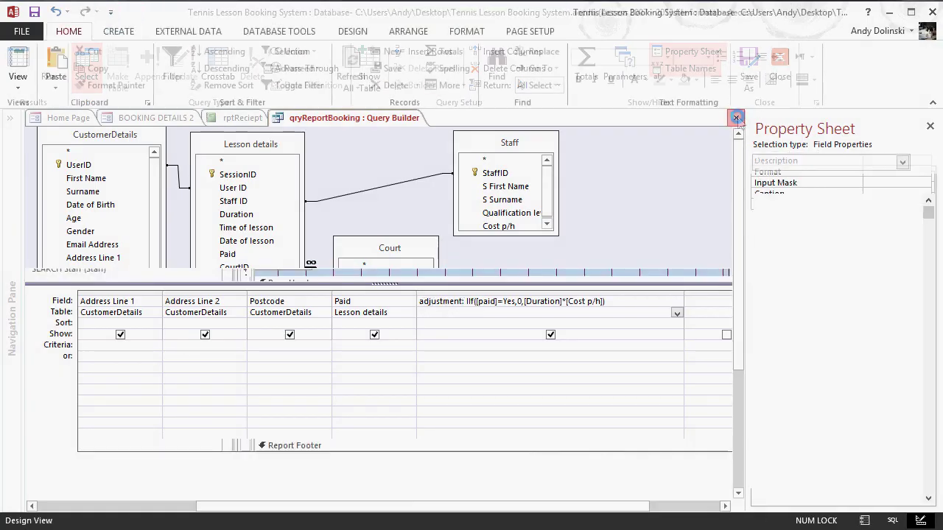
click(664, 359)
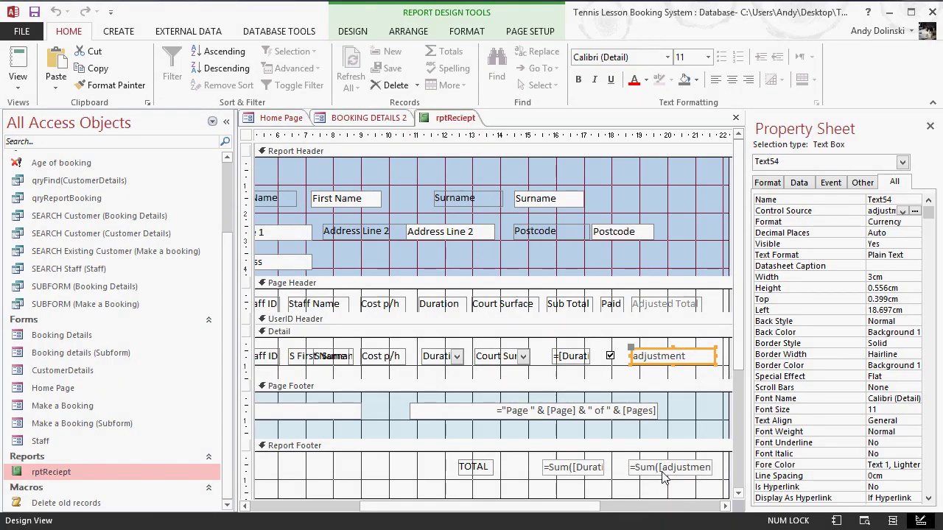
click(692, 358)
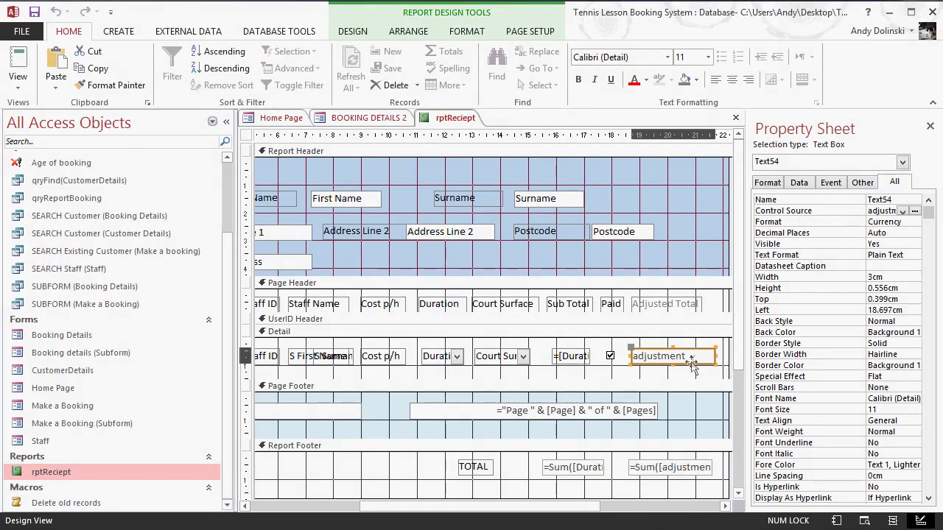
double_click(893, 200)
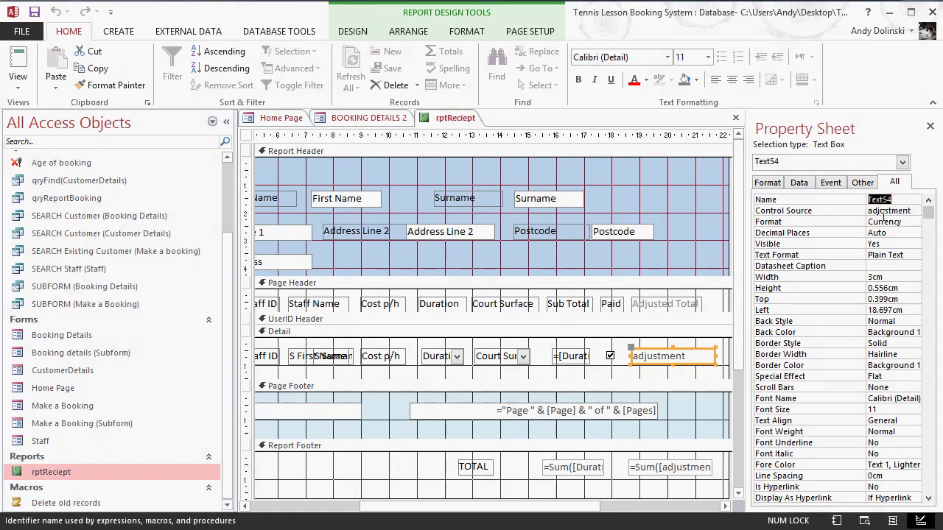
text(adjustmen)
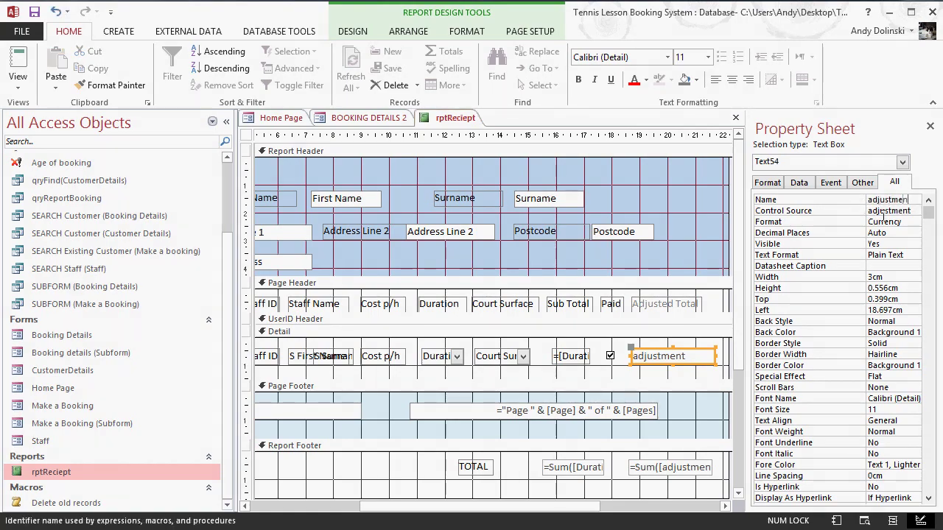
- Confirm the footer total's Control Source reads =Sum([adjustment])
click(661, 475)
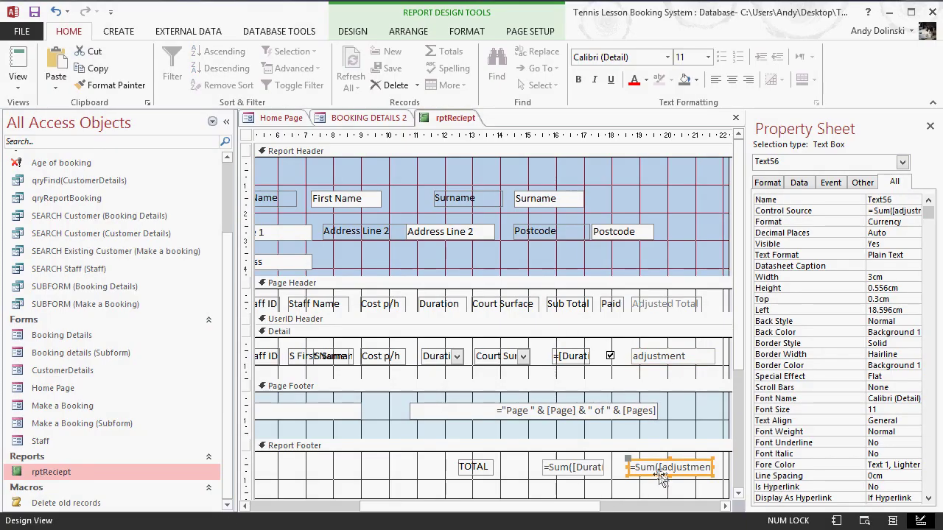
click(892, 211)
click(913, 211)
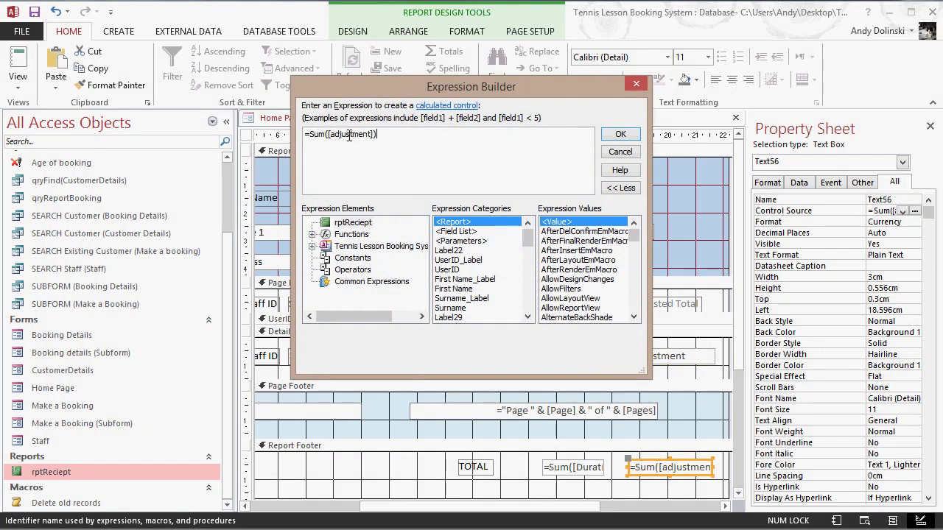
click(619, 135)
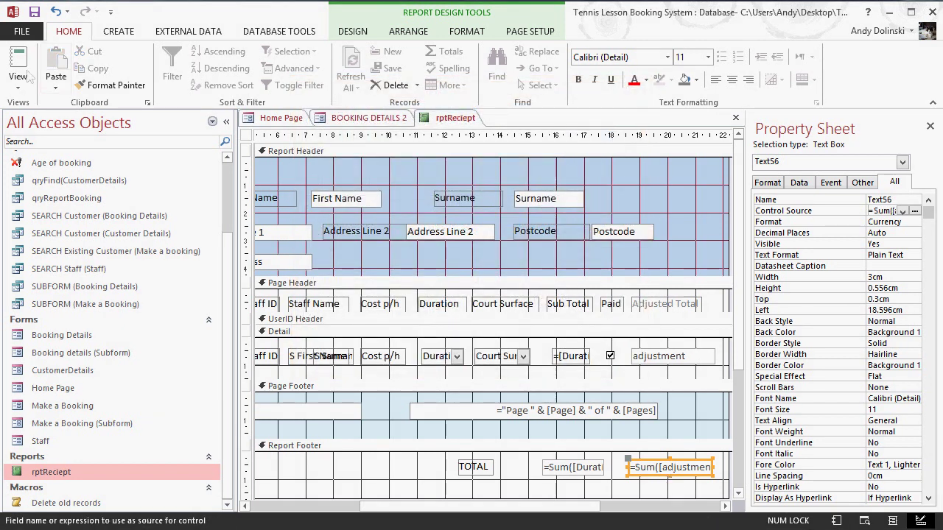
click(18, 87)
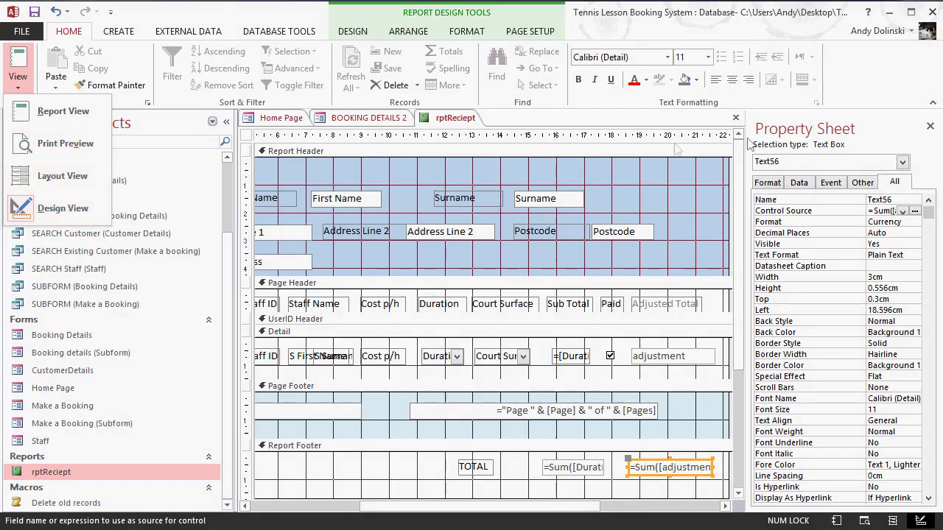
- Save the report and preview it at 100%, showing Adjusted Totals £16.00, £0.00, £16.00 and footer £32.00
click(735, 118)
click(438, 280)
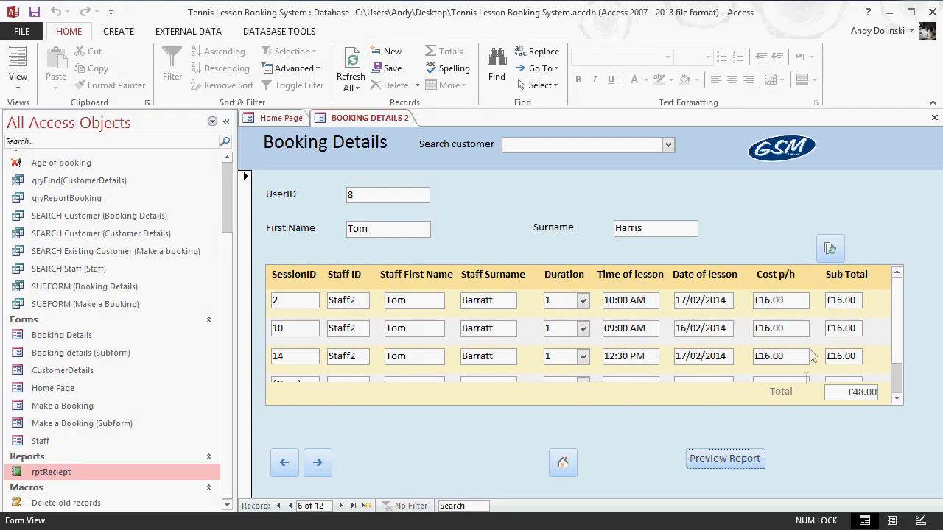
click(714, 471)
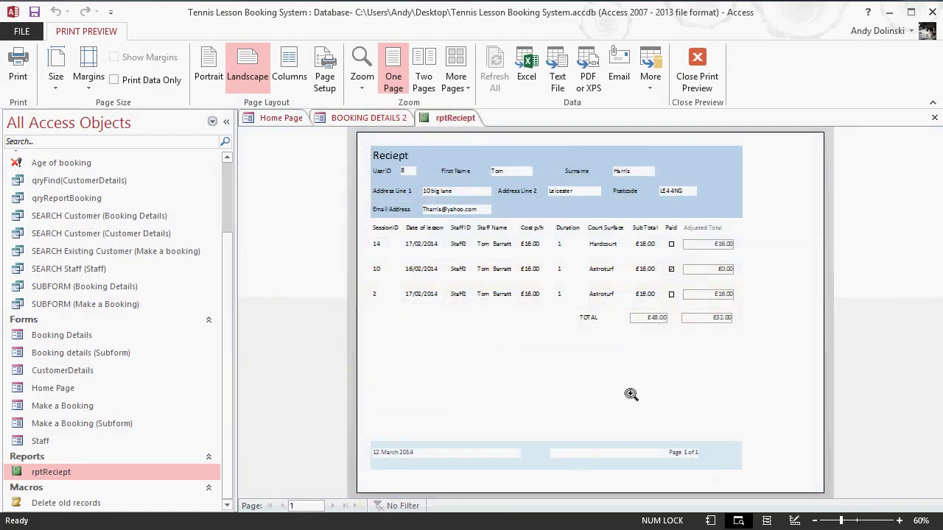
click(676, 271)
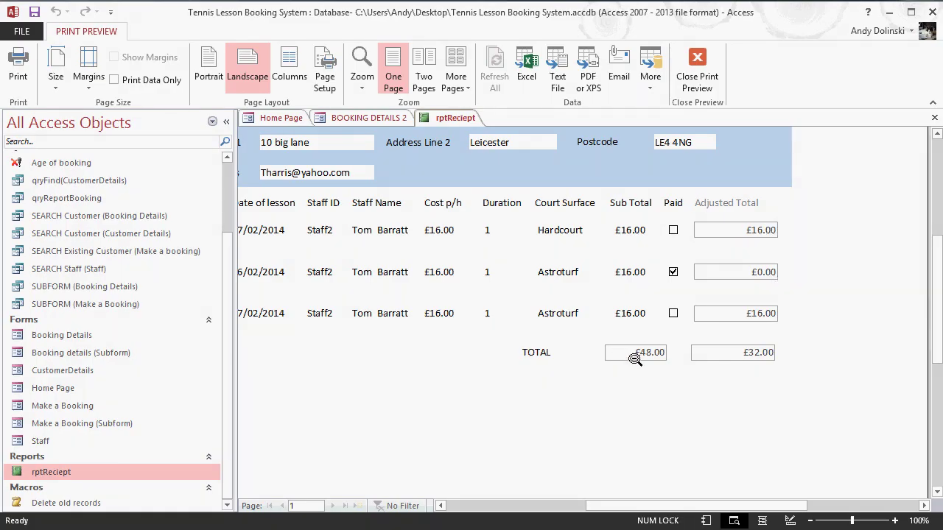
scroll(747, 287, down, 1)
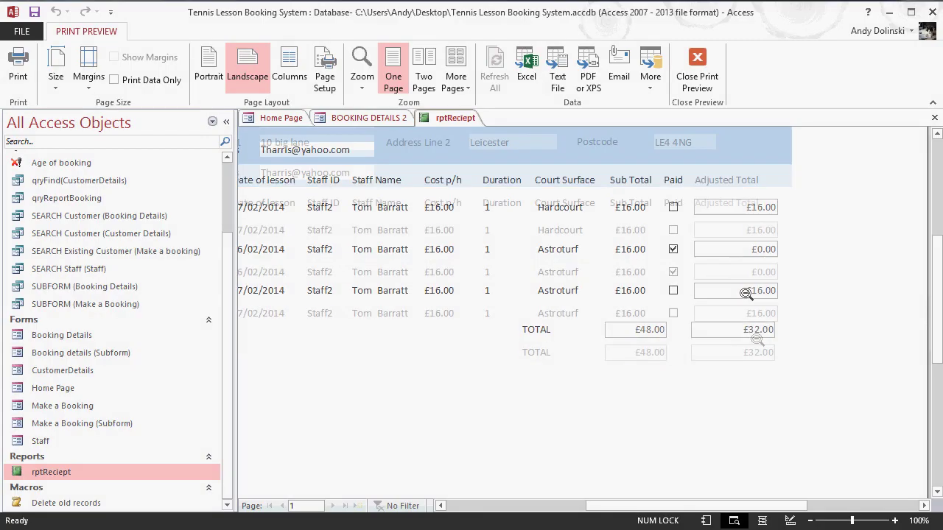
scroll(791, 344, up, 2)
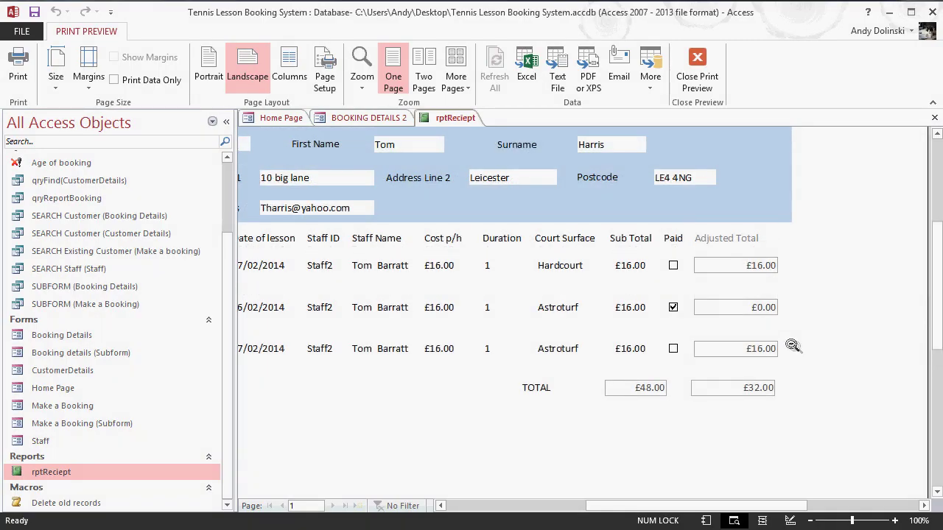